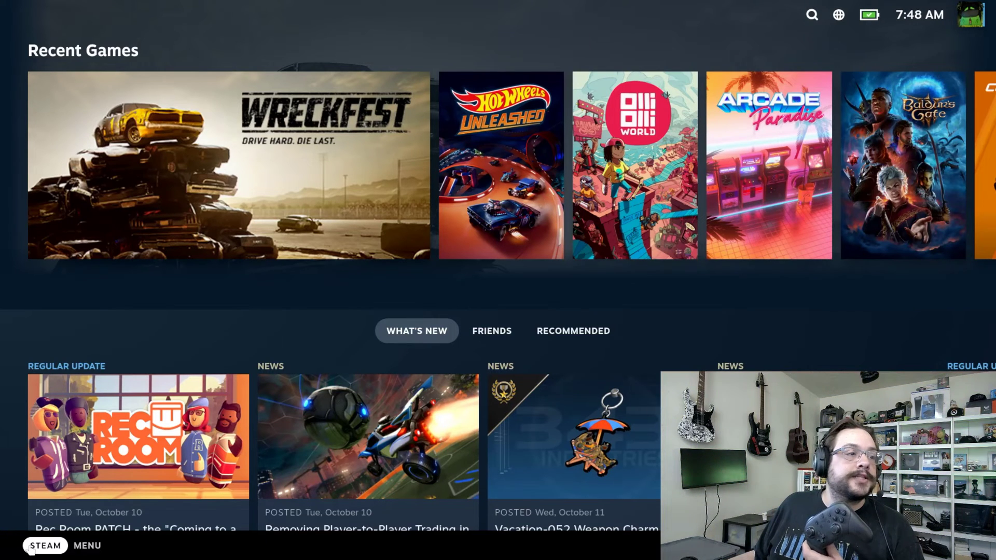
Step: Open the Bluetooth settings and pair the available Pro Controller
left_click(45, 545)
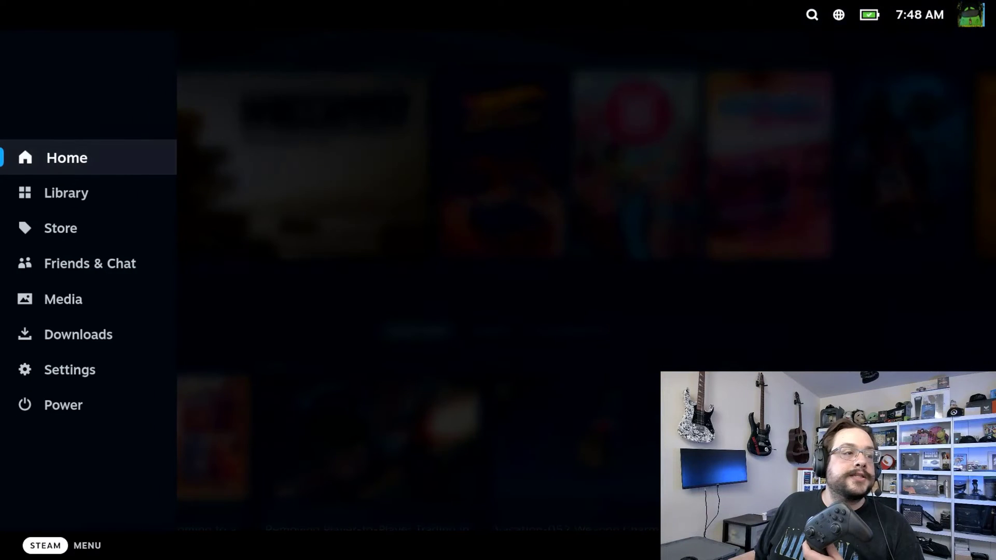
left_click(59, 367)
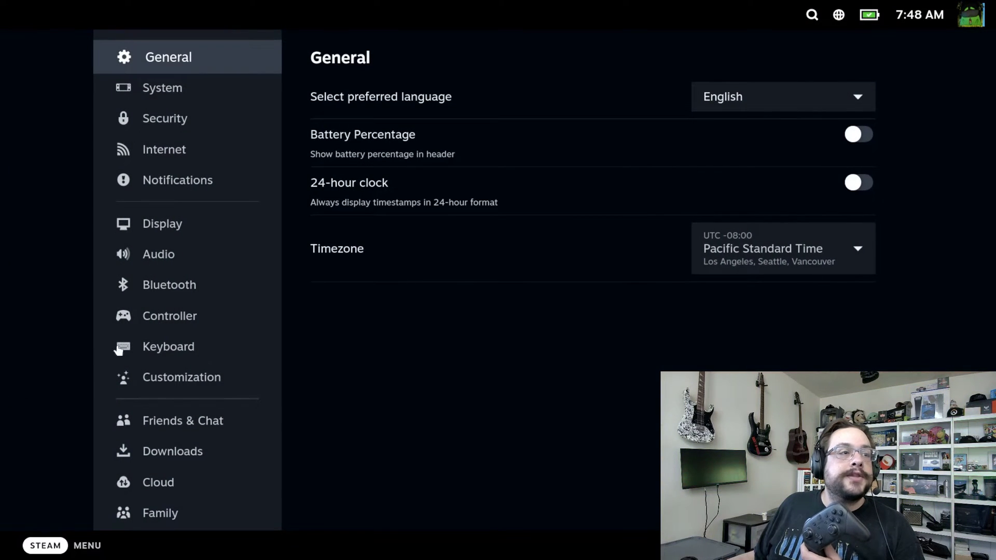
left_click(188, 283)
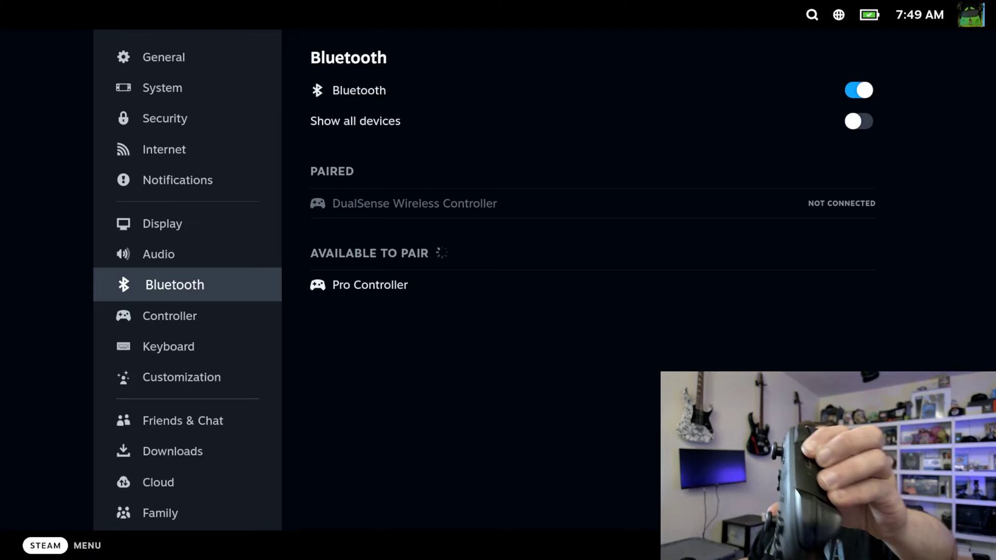
left_click(347, 292)
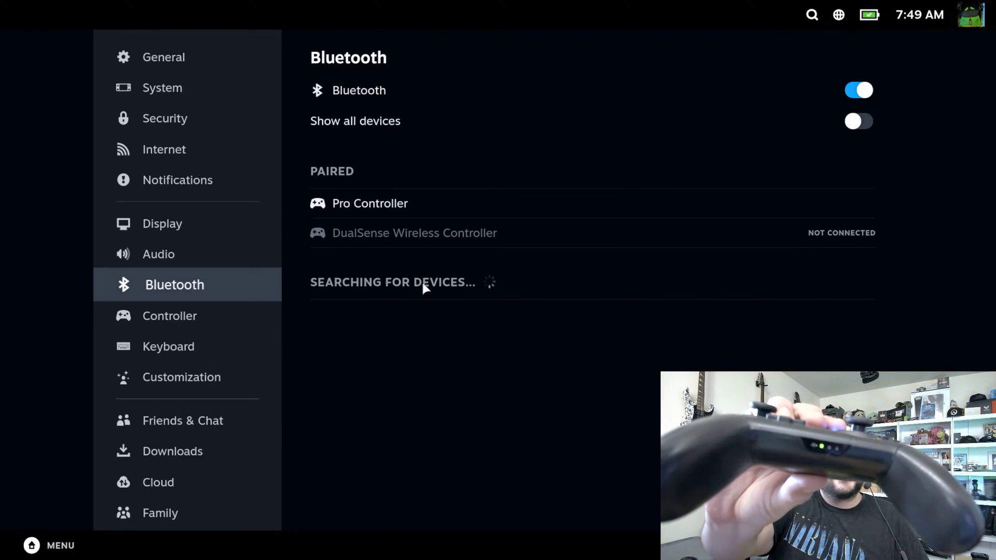
Step: Test the Pro Controller by navigating from the paired devices through the Display and Audio settings
key("Down")
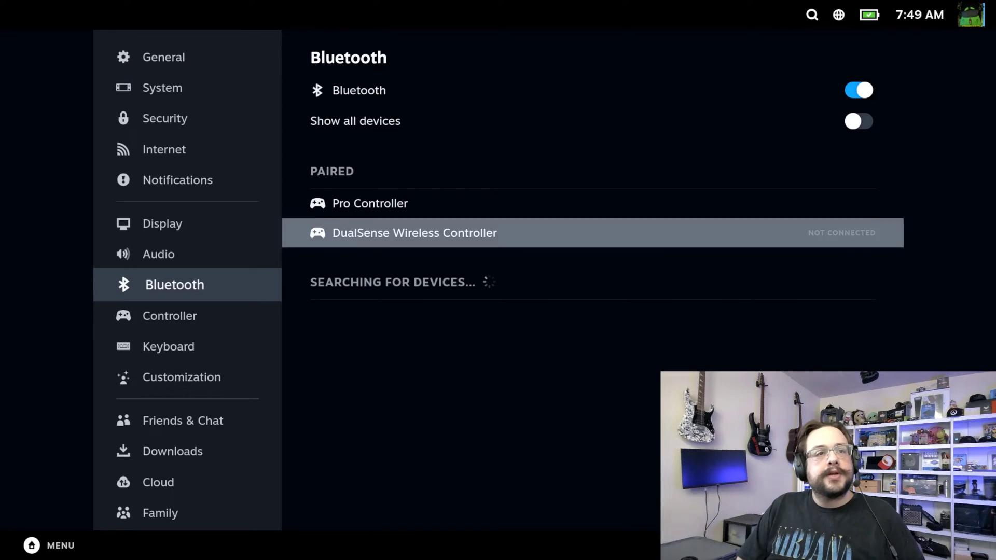
key("Left")
key("Up")
key("Up")
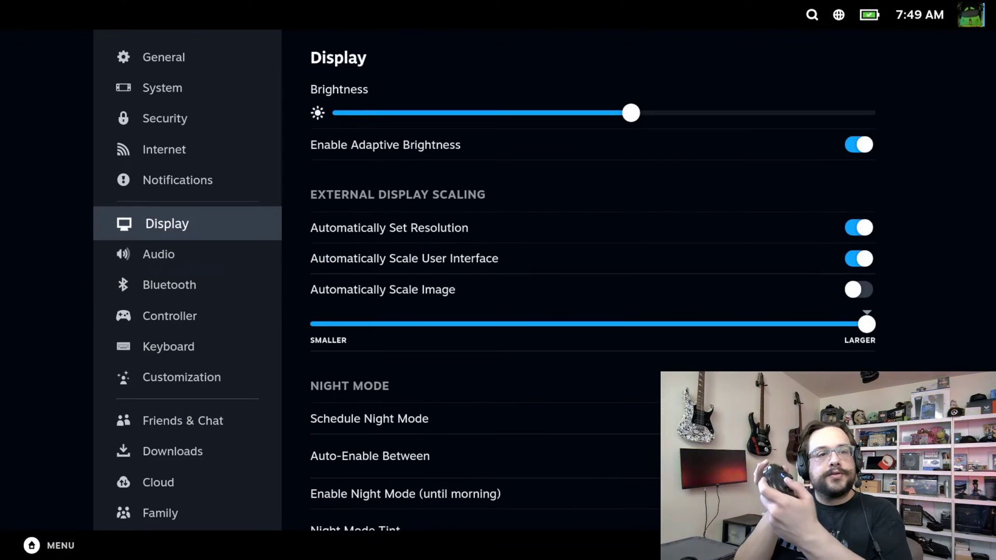
key("Up")
key("Down")
key("Down")
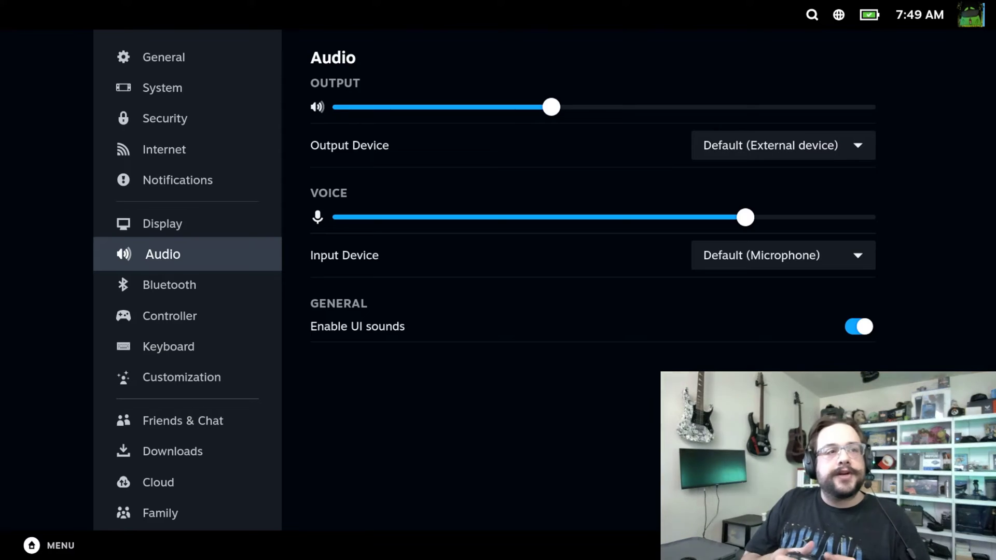
Step: Turn off Use Nintendo Button Layout for the Nintendo Switch Pro Controller in the Controller settings
key("Down")
key("Down")
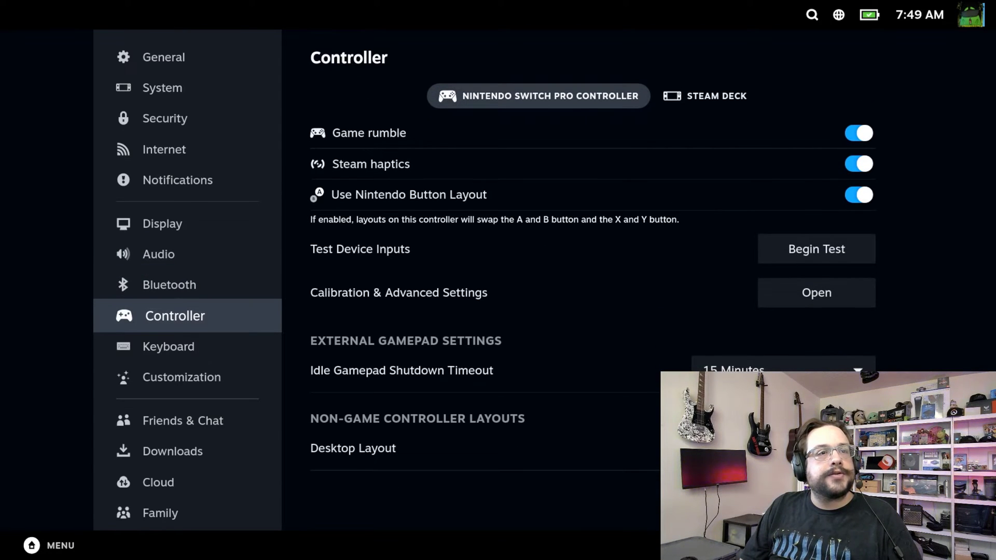
key("Right")
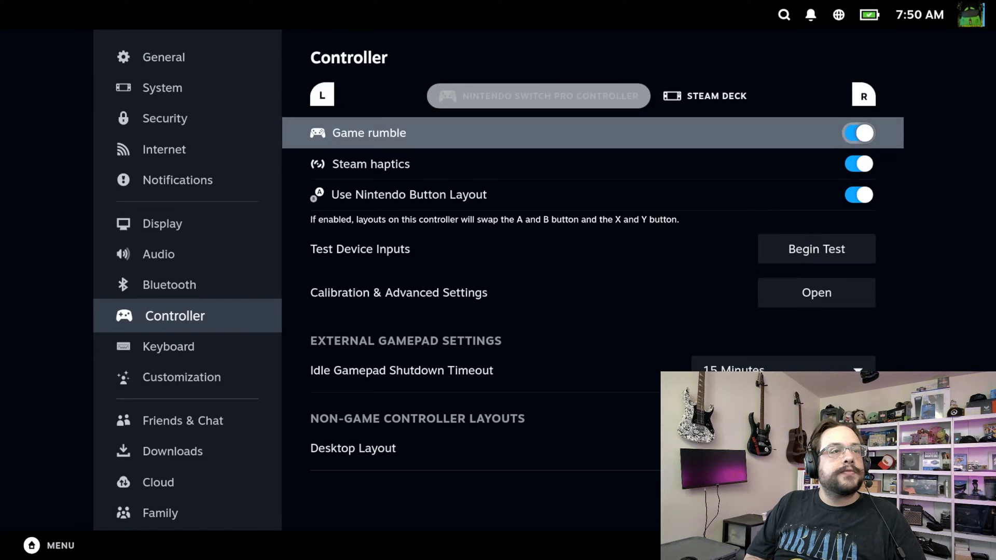
key("Down")
key("Down")
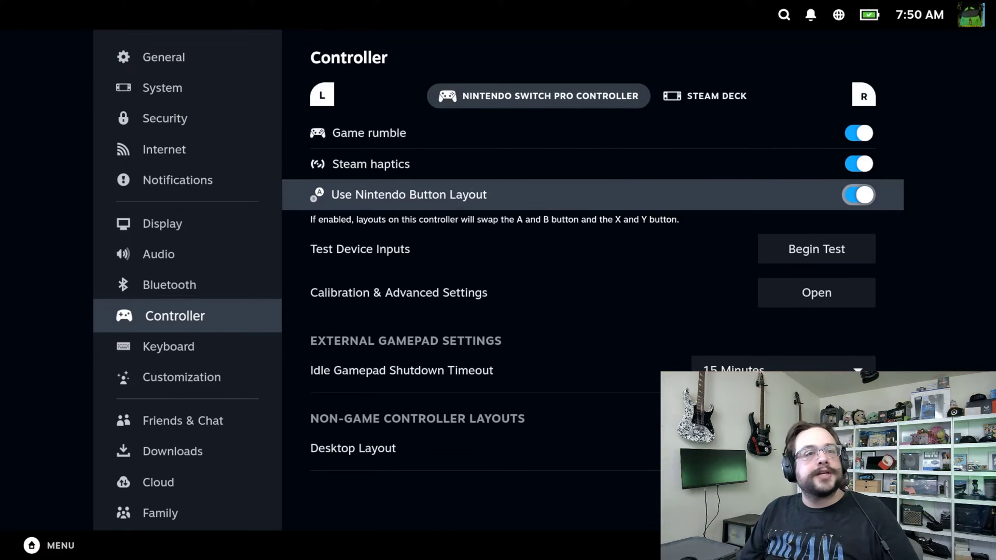
key("Return")
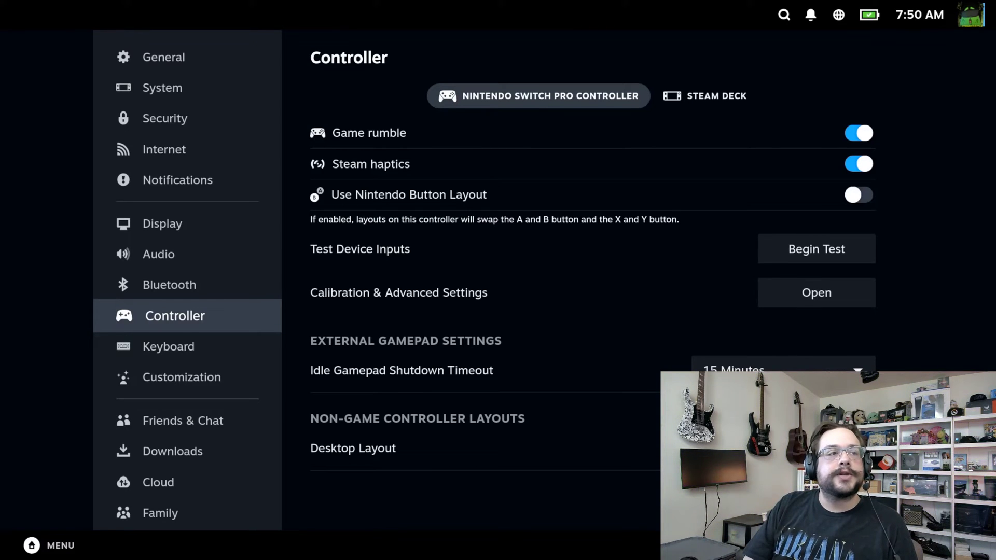
Step: Return to the Bluetooth settings and pair the available Joy-Con (L)
left_click(175, 285)
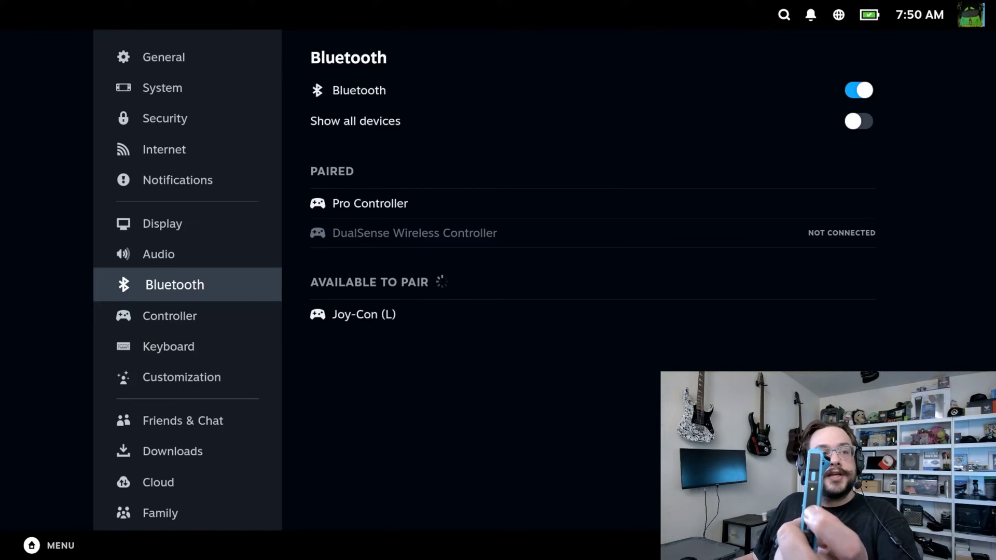
left_click(390, 316)
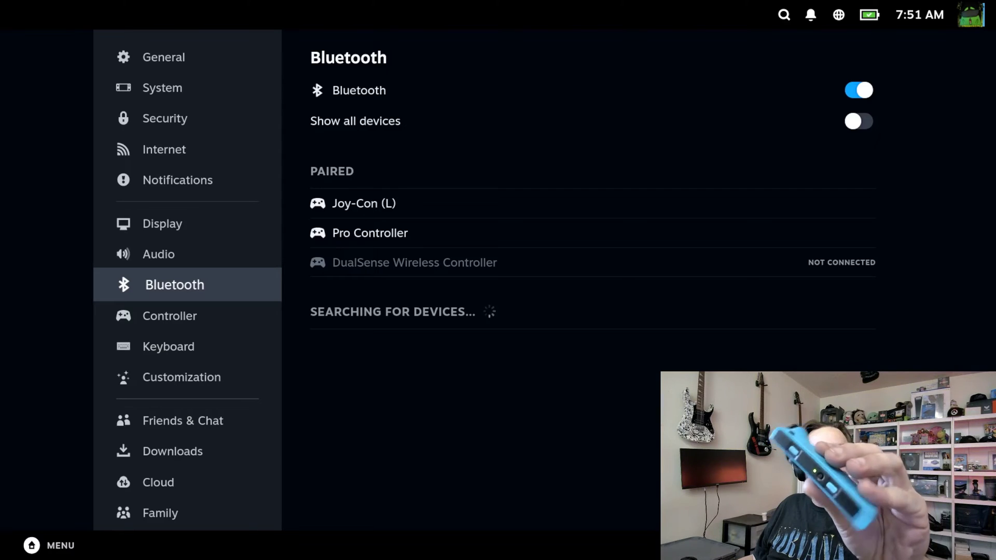
Step: Test the Joy-Con (L) by navigating the paired devices and the Display, Bluetooth, Controller and Audio settings
key("Right")
key("Left")
key("Right")
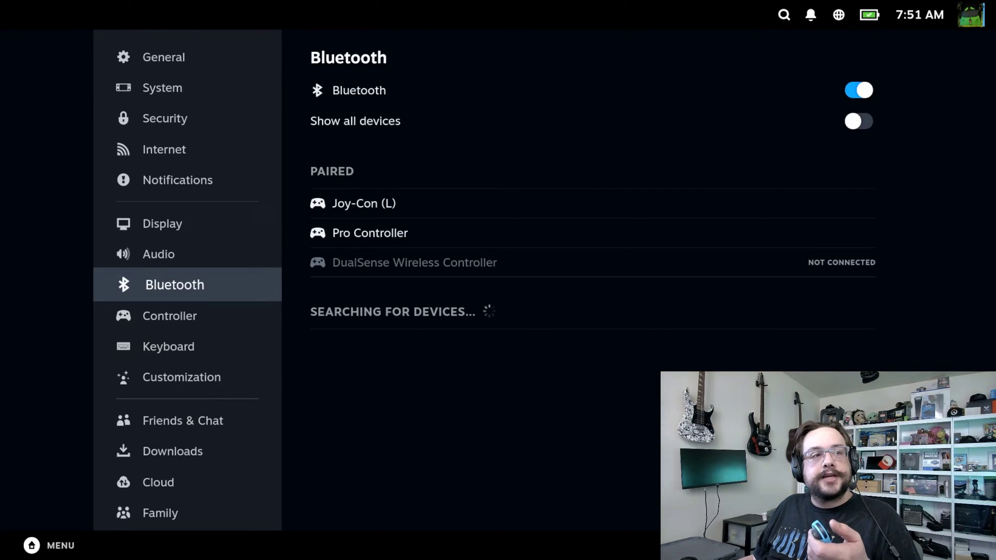
key("Up")
key("Up")
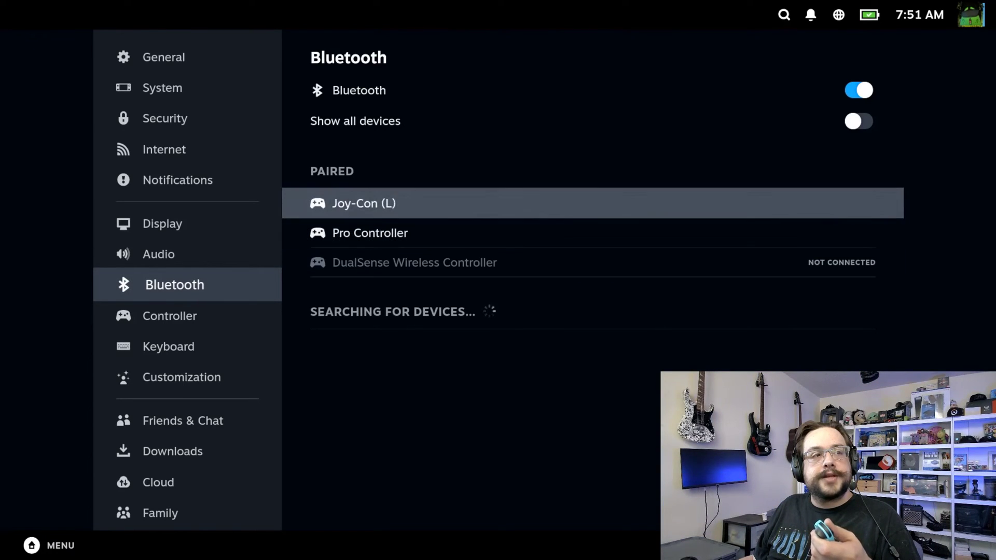
key("Up")
key("Down")
key("Down")
key("Left")
key("Up")
key("Up")
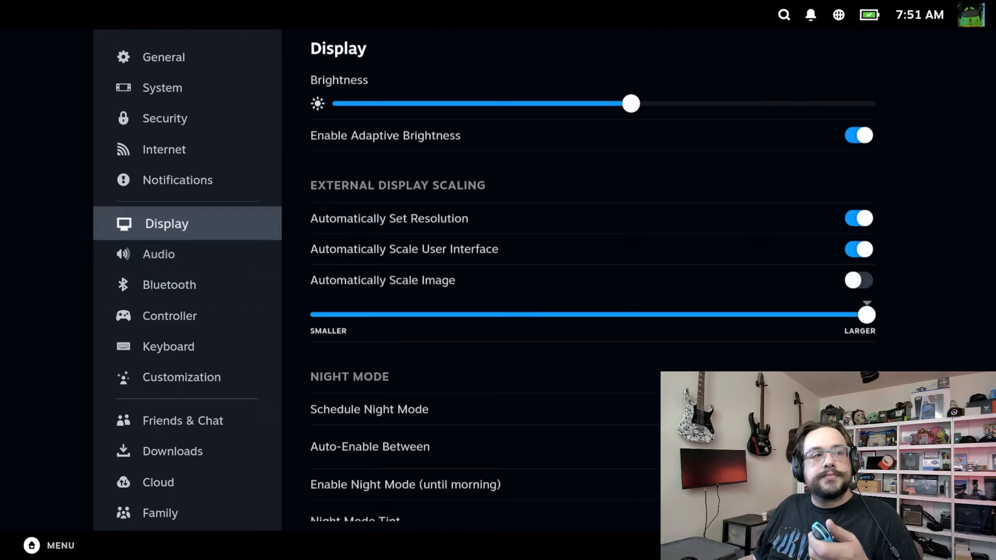
key("Right")
key("Up")
key("Down")
key("Left")
key("Down")
key("Down")
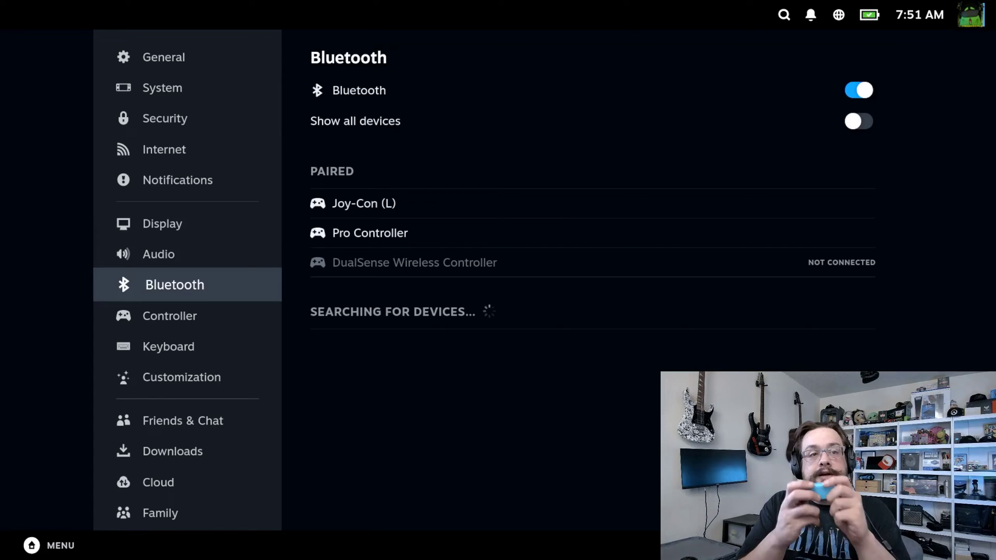
key("Down")
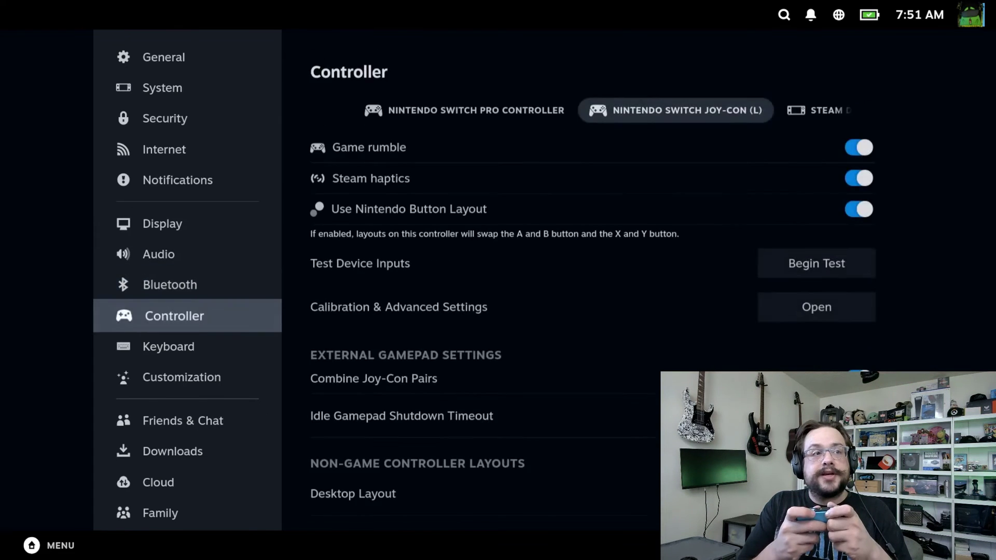
key("Up")
key("Up")
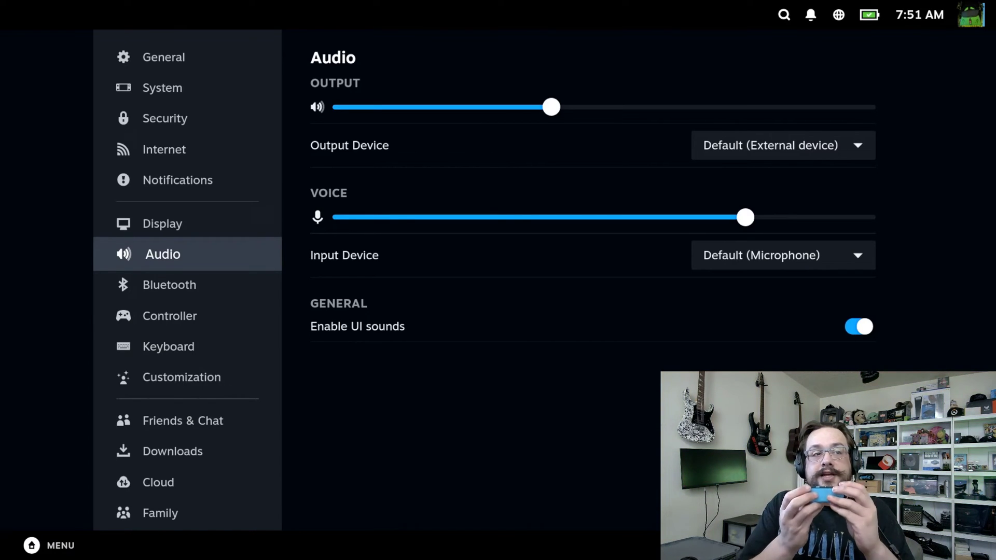
Step: Return to the Bluetooth settings and pair the available Joy-Con (R)
left_click(175, 285)
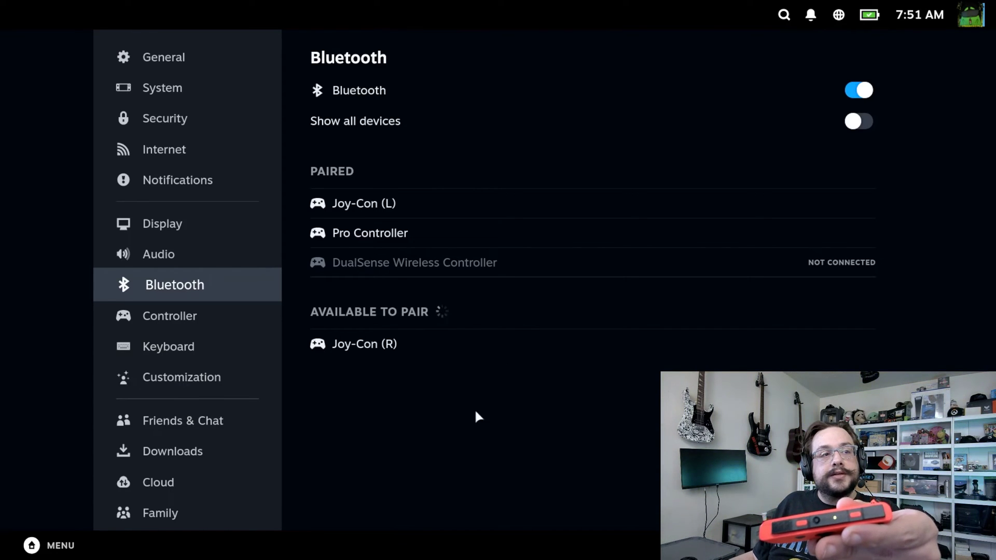
left_click(403, 355)
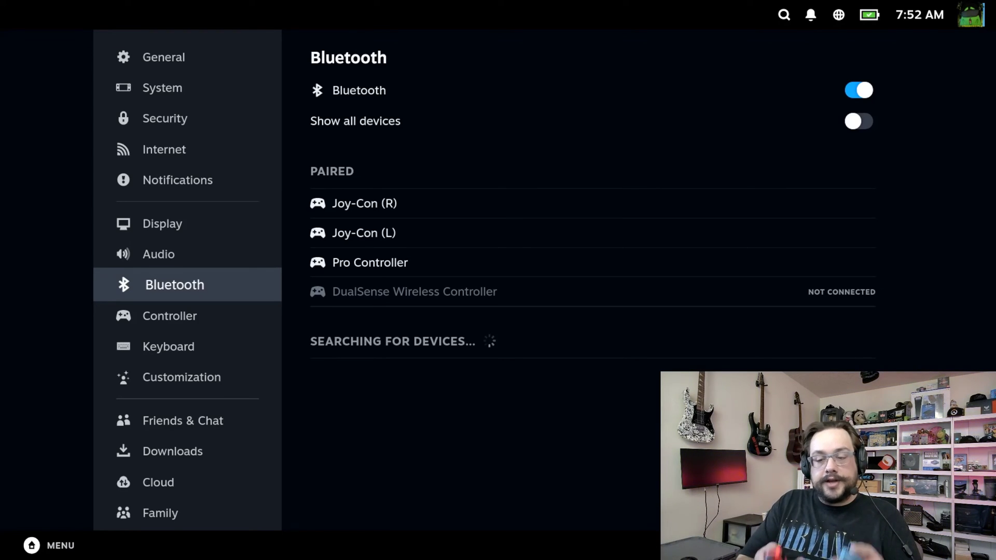
Step: Test both Joy-Cons by moving through the Bluetooth options and the list of paired devices
key("Down")
key("Up")
key("Down")
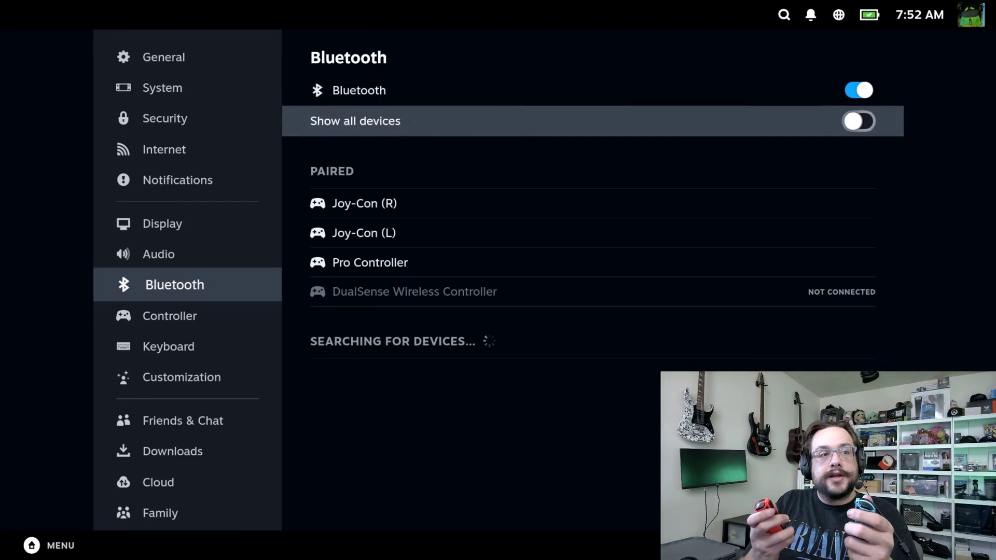
key("Down")
key("Down")
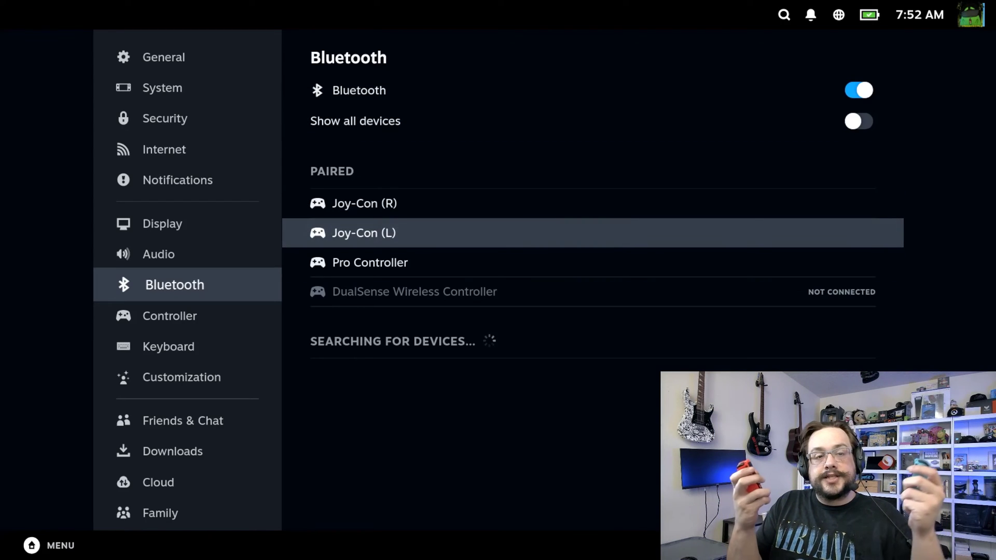
key("Down")
key("Up")
key("Up")
key("Up")
key("Up")
key("Down")
key("Down")
key("Left")
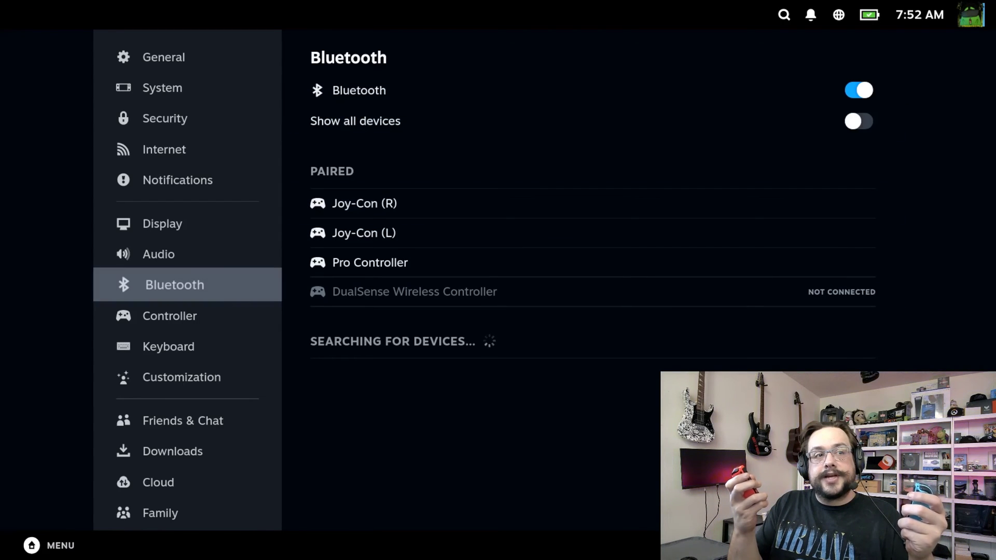
Step: Examine the Nintendo Switch Joy-Con (L/R) options in the Controller settings, down to Combine Joy-Con Pairs
key("Down")
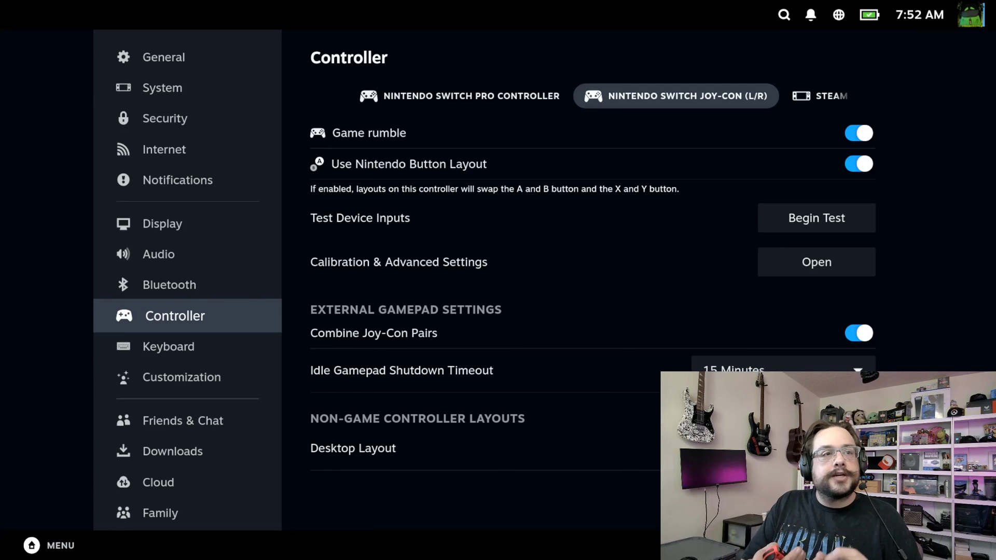
key("Right")
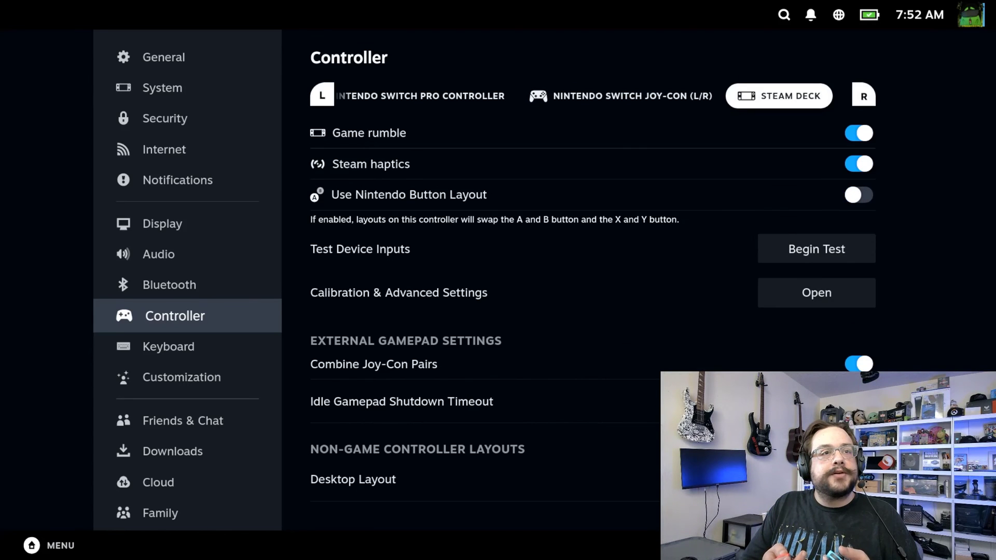
key("Left")
key("Down")
key("Down")
key("Down")
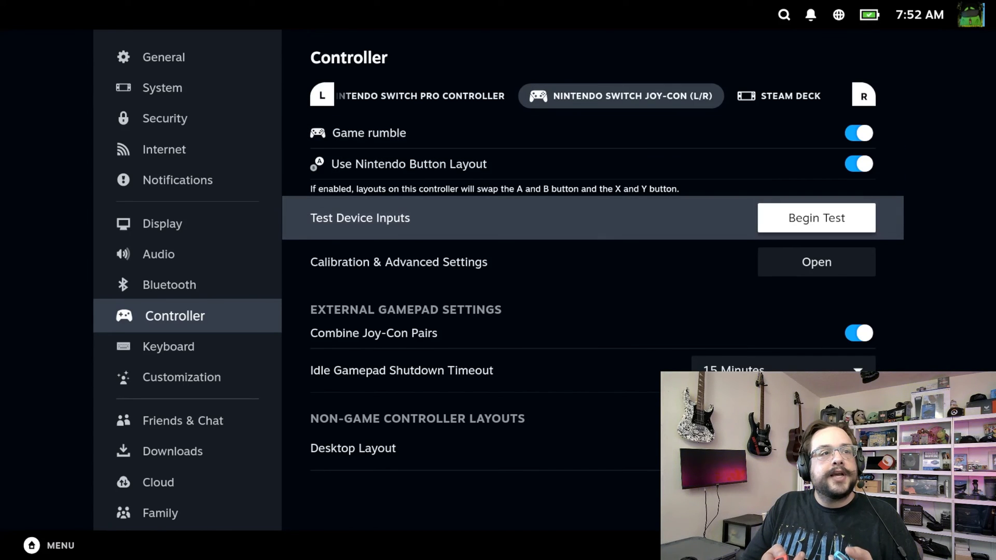
key("Down")
key("Down")
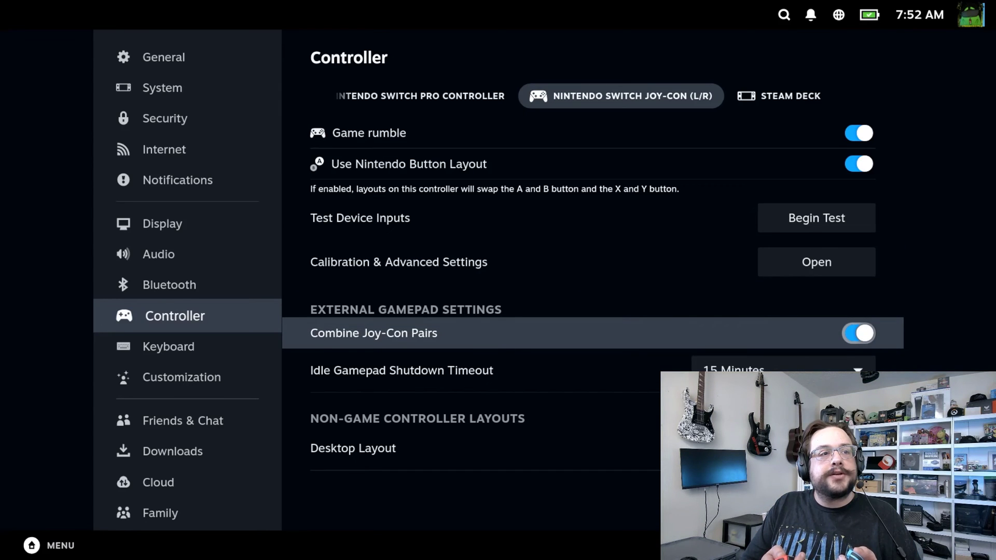
left_click(783, 14)
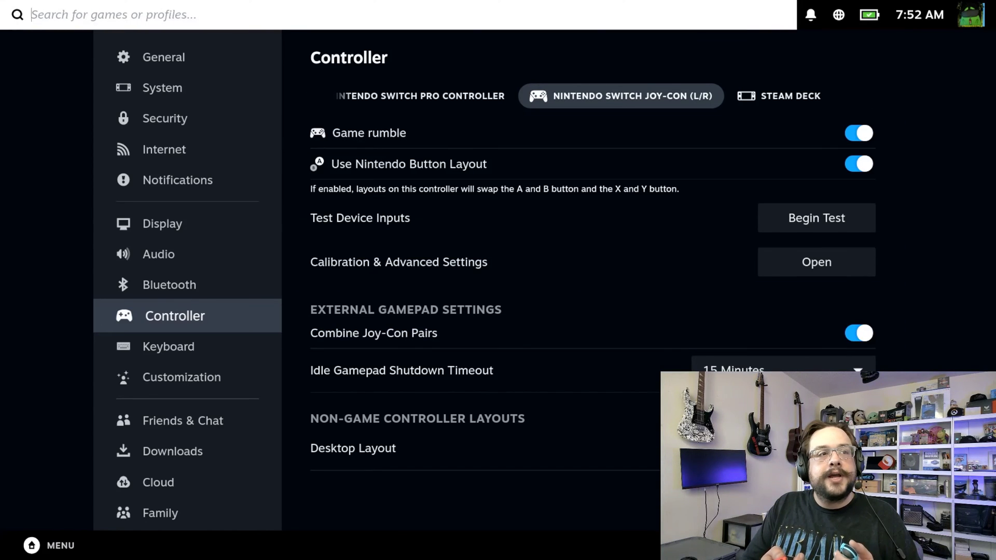